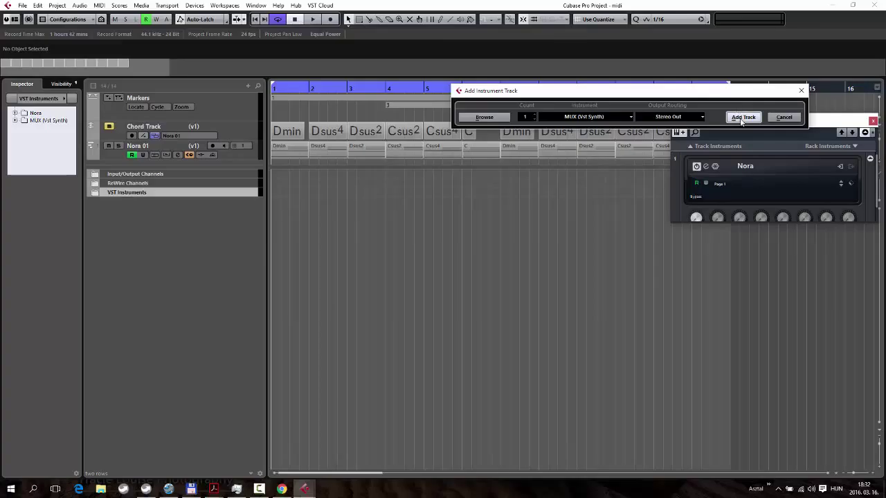
Step: Add a MUX (Vst Synth) instrument track and load the macro8 user preset from the effects templates
click(742, 117)
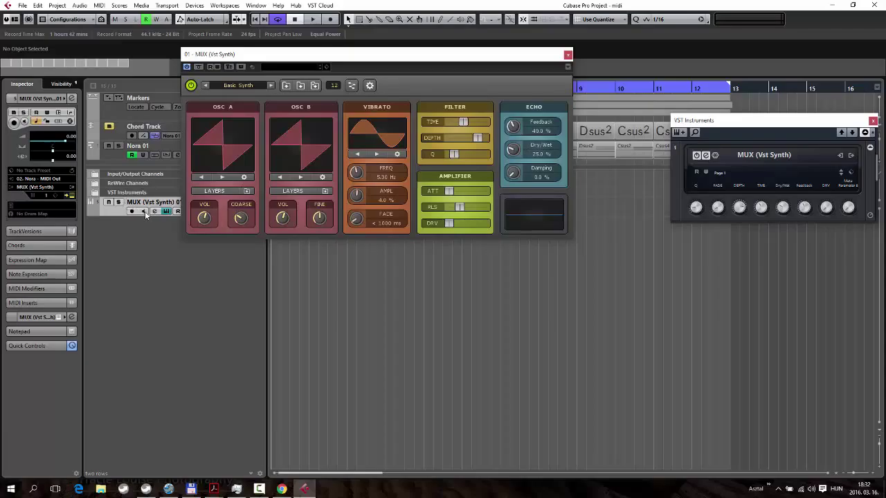
click(239, 86)
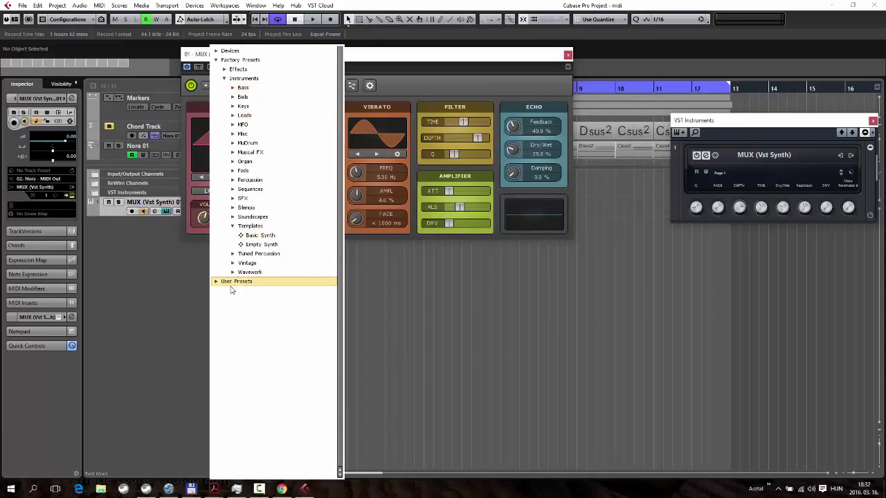
click(238, 290)
click(251, 299)
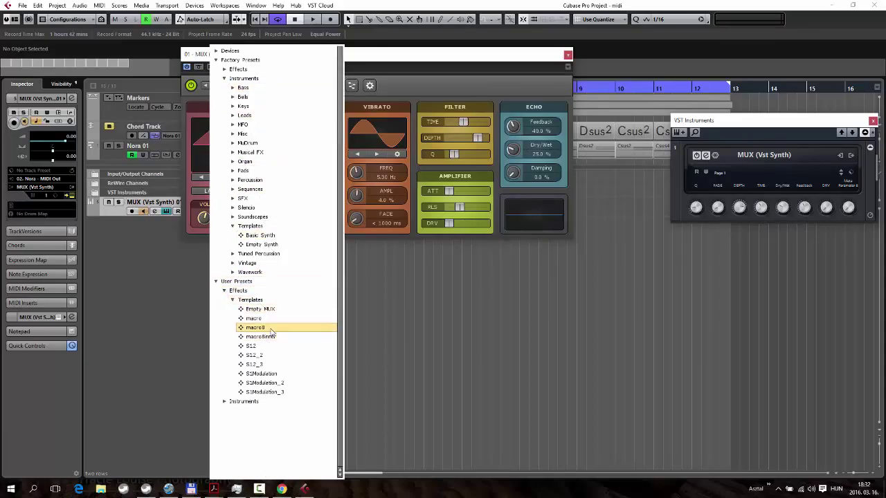
click(270, 329)
Step: Add the Nexus.dll plug-in to MUX's modular area and wire it between Event Input 1 and Audio Output
click(352, 86)
right_click(350, 225)
click(374, 232)
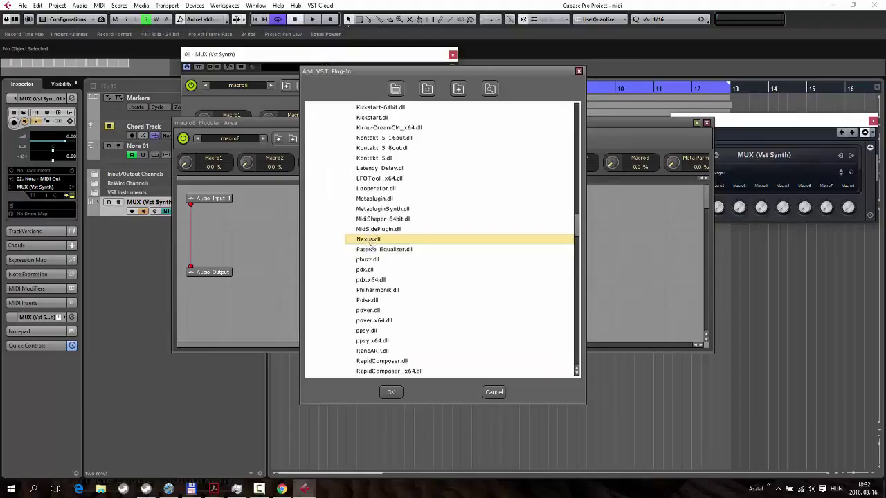
double_click(368, 242)
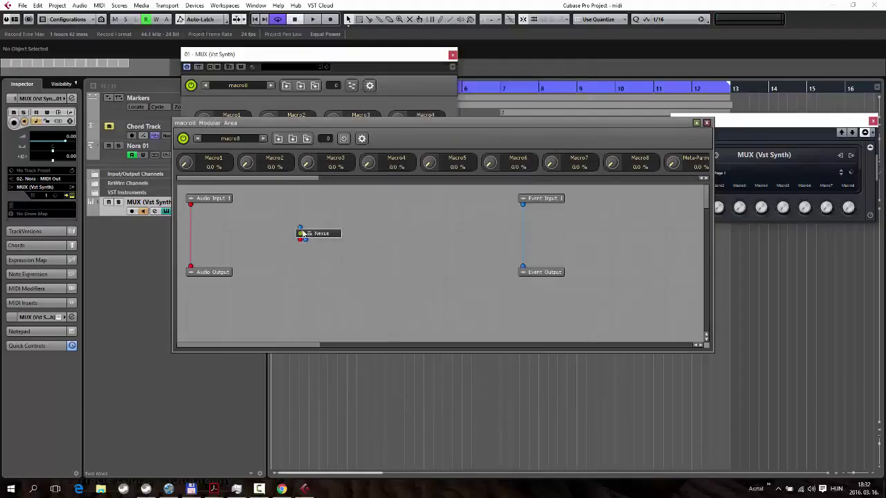
drag(309, 231, 524, 204)
drag(299, 242, 191, 267)
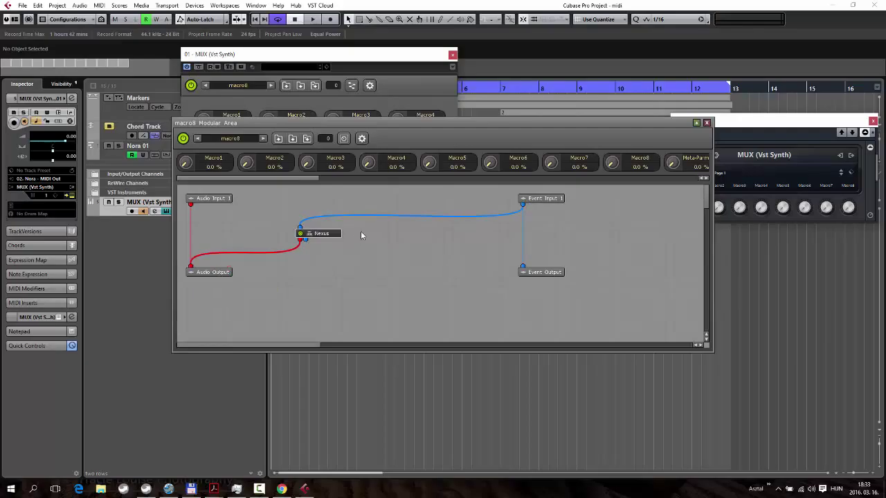
double_click(361, 235)
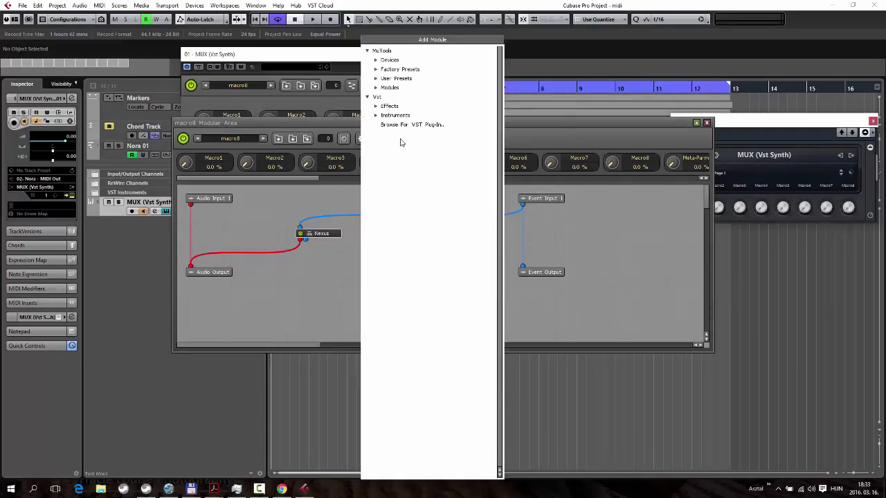
click(404, 126)
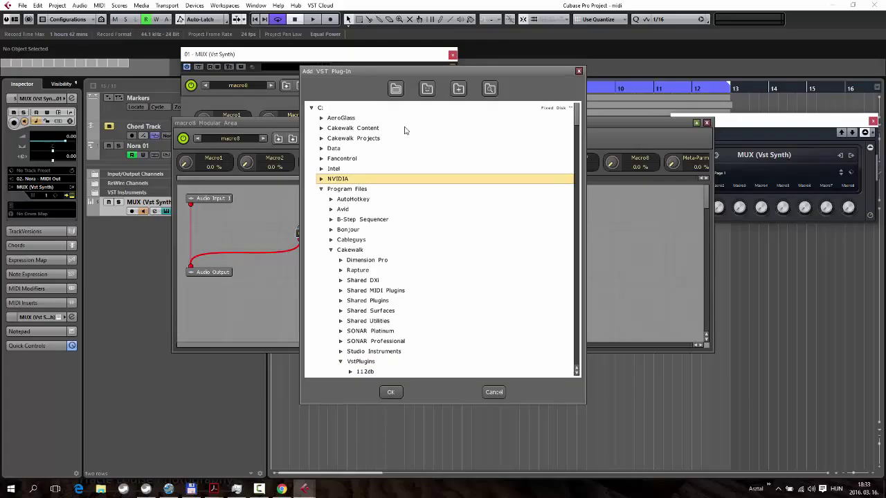
key(Escape)
Step: Add the Spire-1.1.dll plug-in beside Nexus and wire it between Event Input 1 and Audio Output
right_click(395, 239)
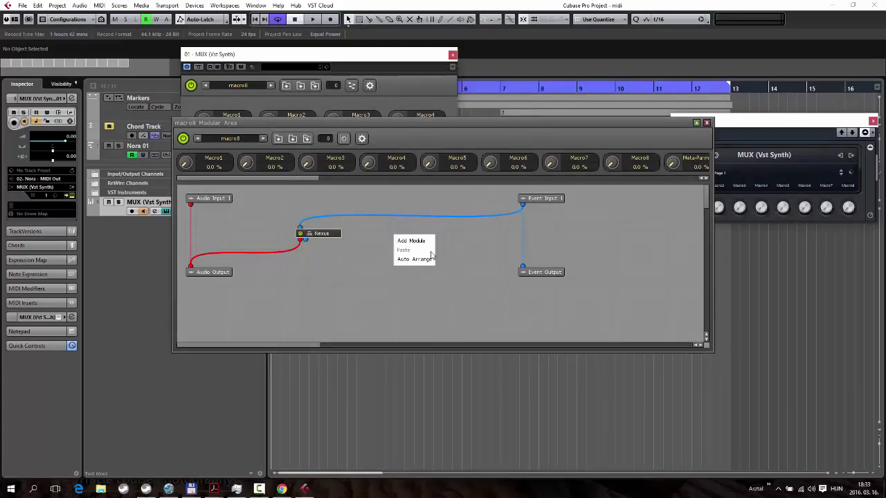
click(423, 243)
click(428, 130)
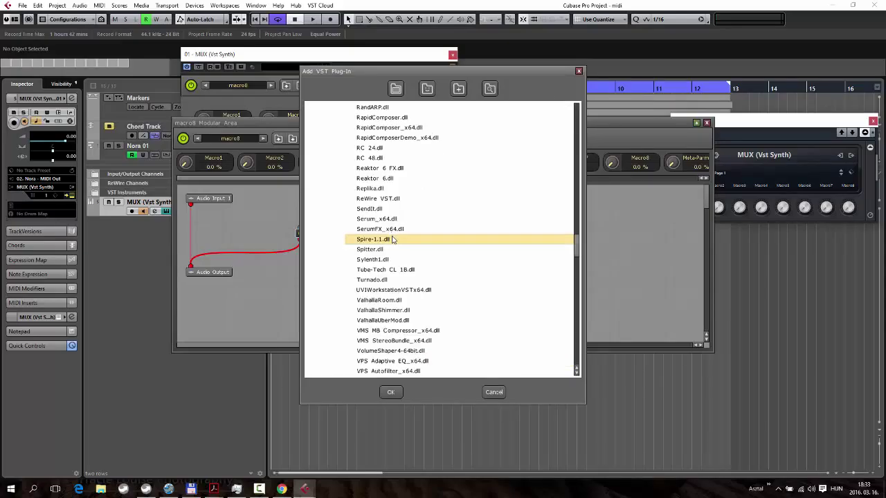
double_click(393, 239)
drag(398, 235, 523, 202)
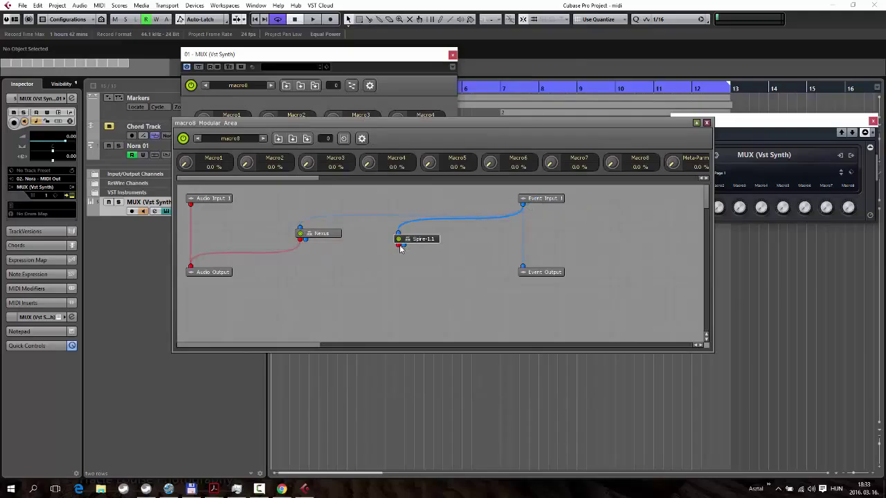
drag(197, 278, 192, 267)
Step: Load the PN Ballad Grand Piano preset from the Piano category in the Nexus module
double_click(318, 233)
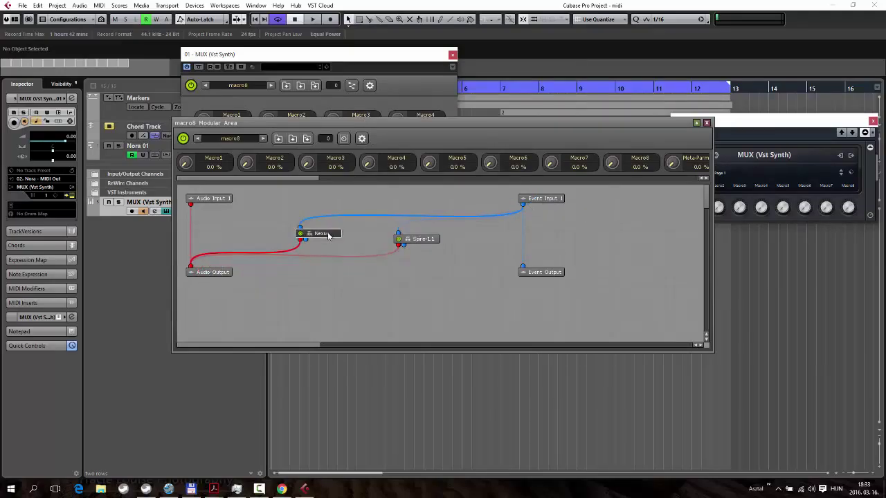
click(386, 231)
click(463, 215)
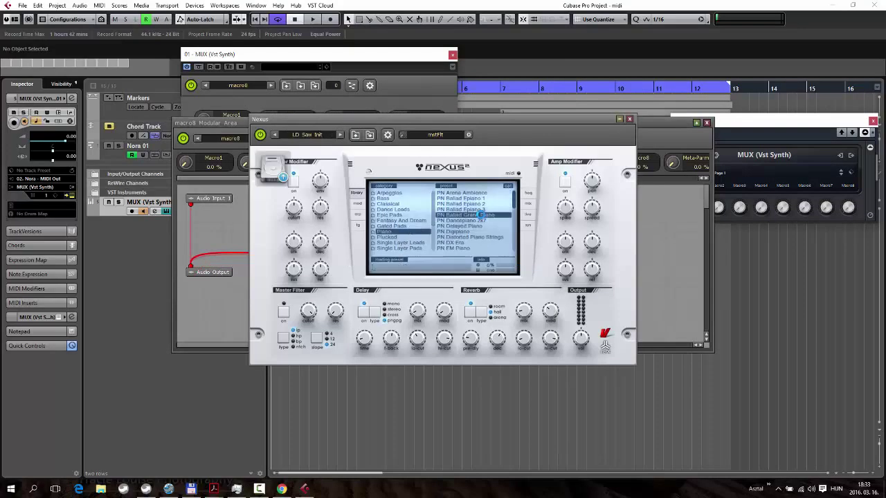
key(Escape)
Step: In Spire, select the Freshly Squeezed Samples Spire Essentials Volume 1 bank and load the PAD - Unleash The Choir preset
double_click(422, 239)
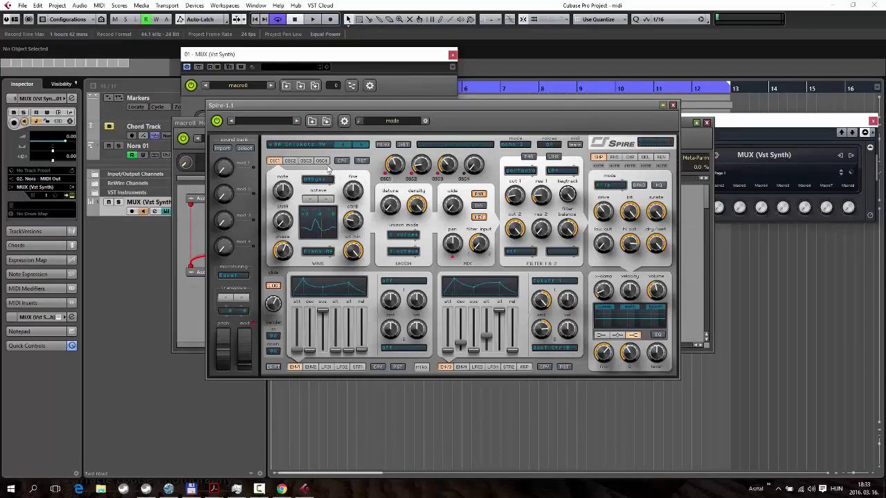
click(380, 145)
mouse_move(405, 152)
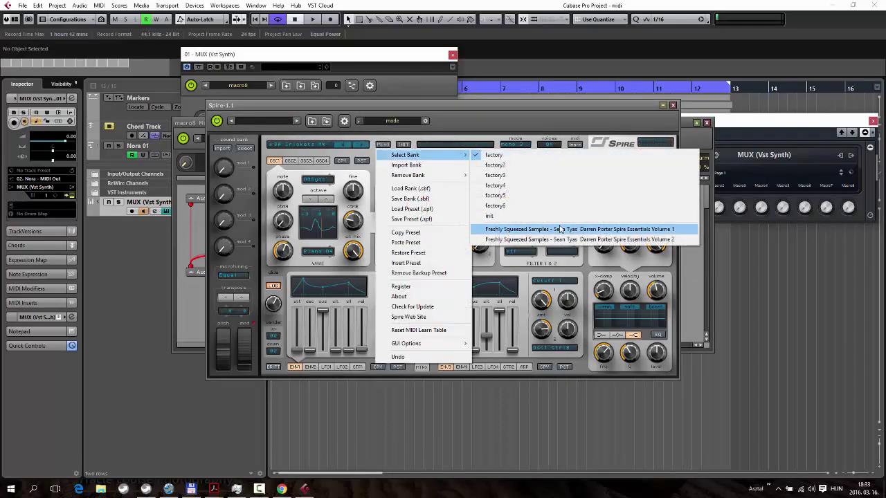
click(563, 229)
click(323, 146)
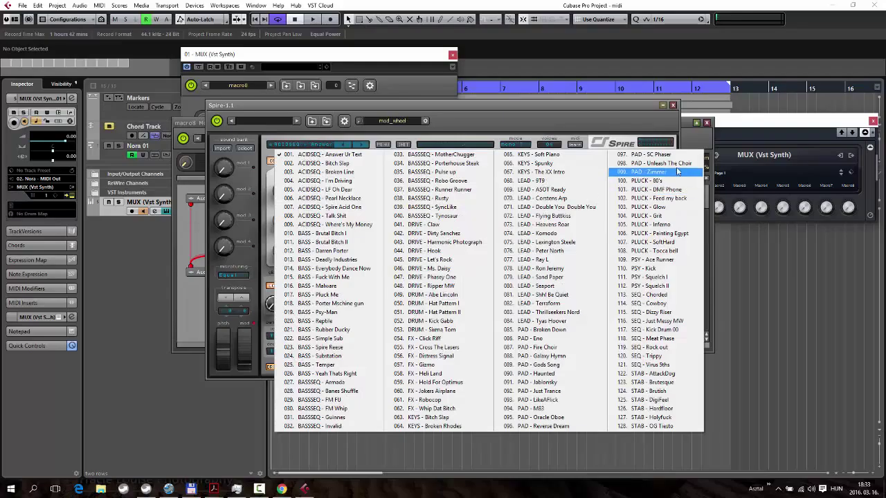
click(642, 173)
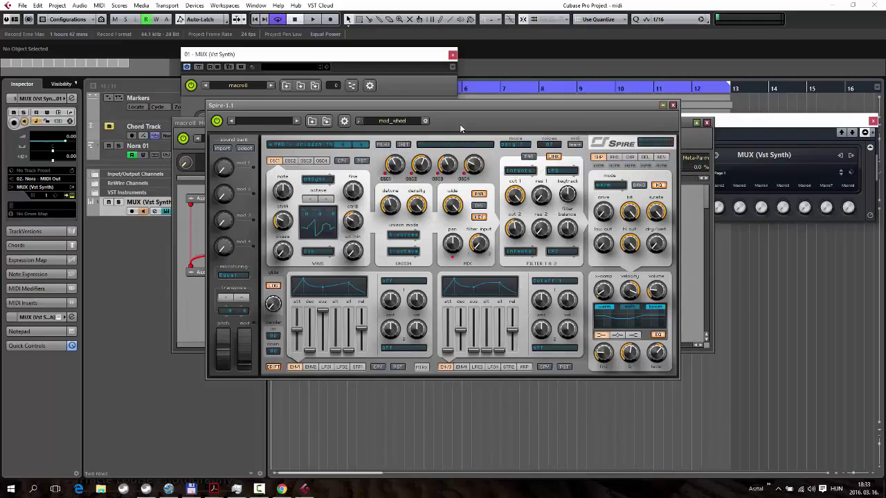
key(Escape)
Step: Start playback and lower the gain of the Nexus audio connection to about -8.16 dB
click(305, 301)
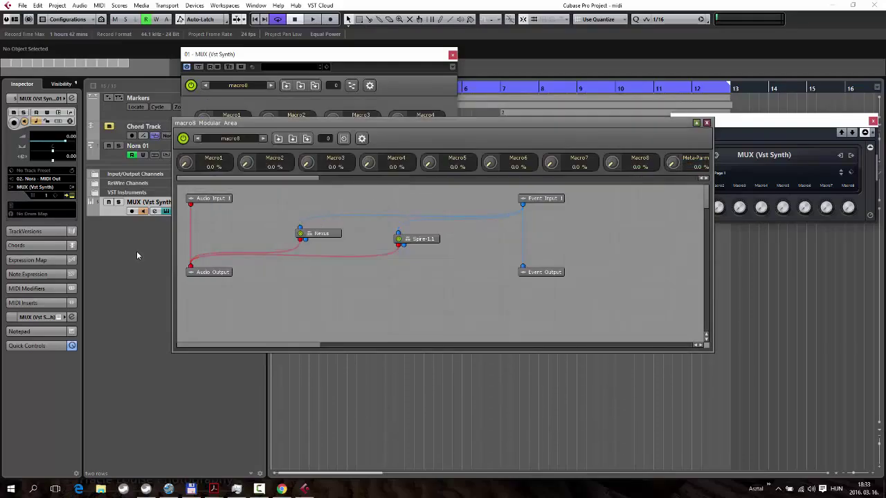
key(space)
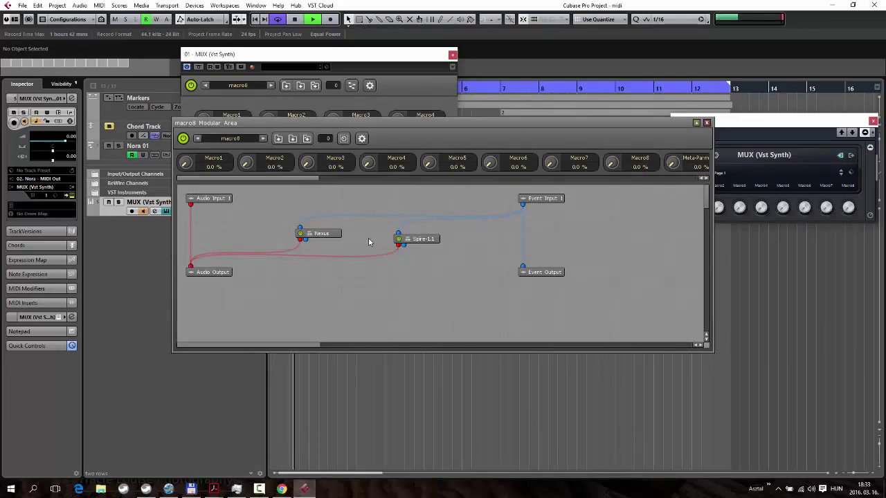
click(296, 249)
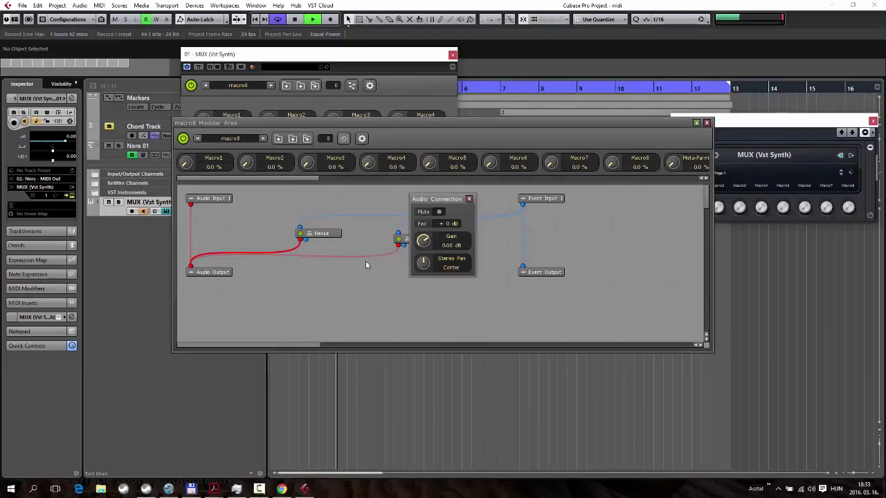
drag(421, 242, 431, 269)
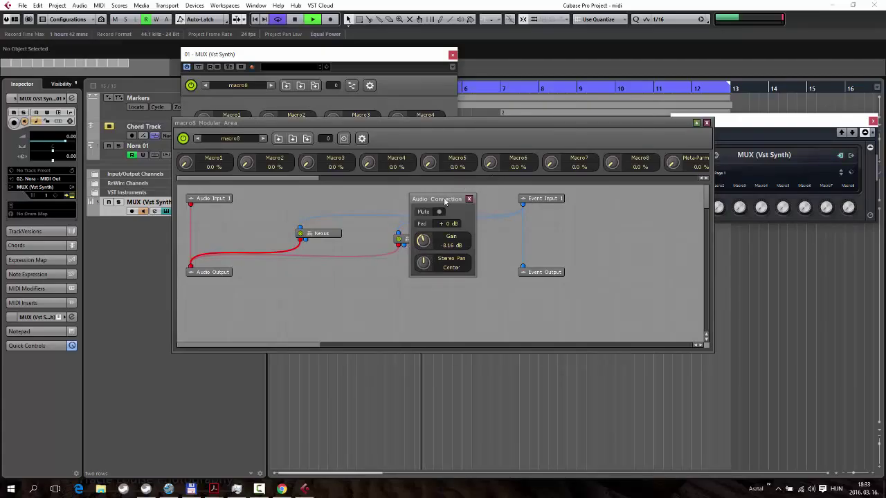
click(469, 199)
Step: Arrange the windows and map Nexus's mstCut parameter to Macro1 with a range of 0 to 100 %
drag(483, 123, 496, 218)
double_click(331, 324)
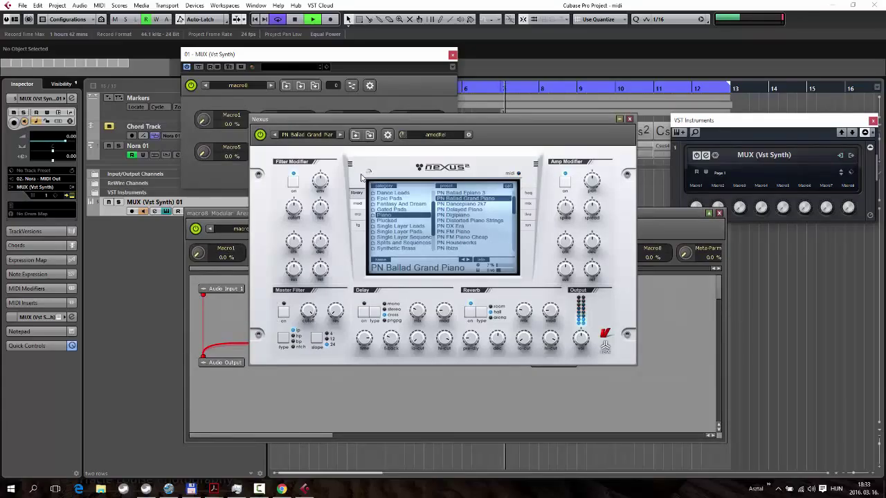
drag(404, 123, 350, 205)
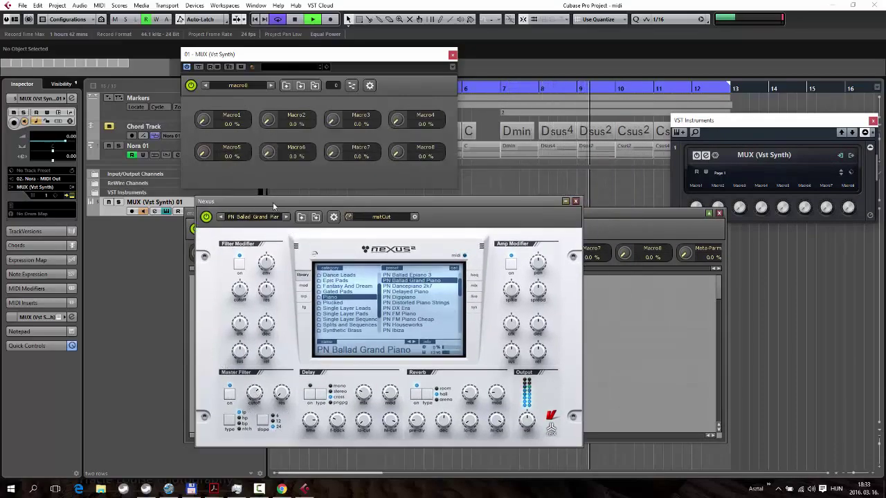
drag(371, 218, 232, 124)
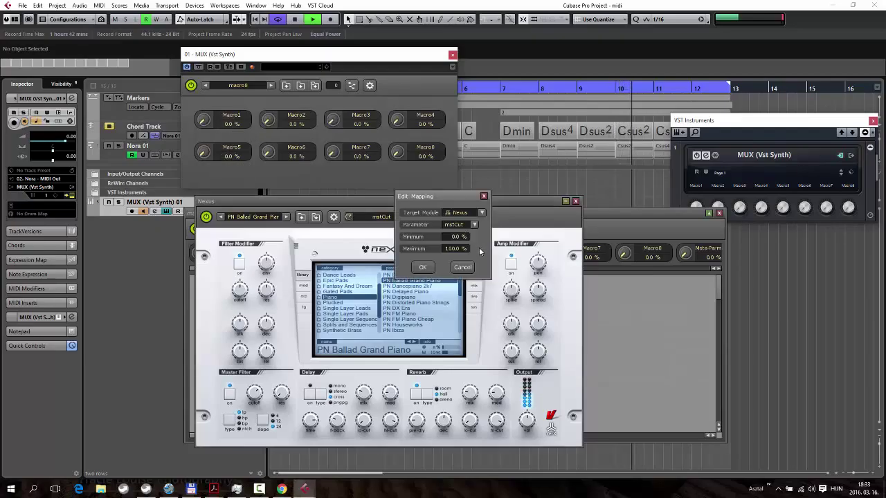
click(424, 268)
click(575, 202)
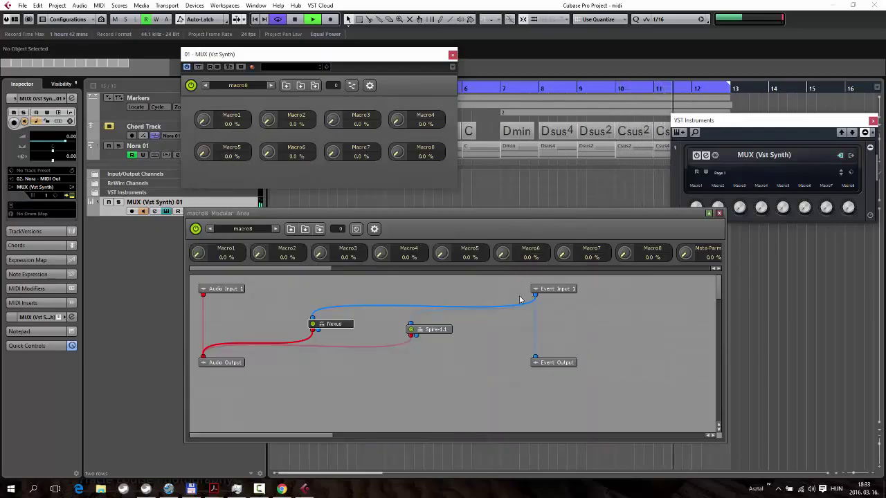
Step: Map Spire's flt1_cut parameter to Macro1 with a range of 0 to 100 %
click(443, 330)
double_click(443, 330)
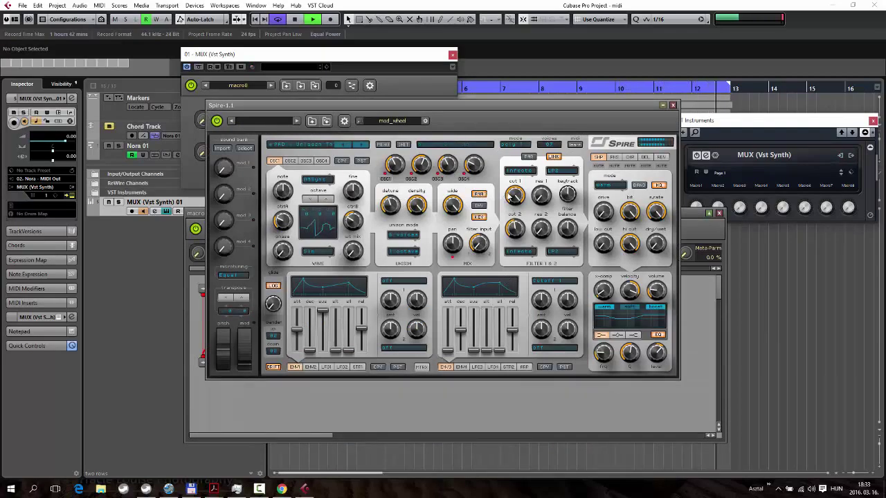
click(514, 196)
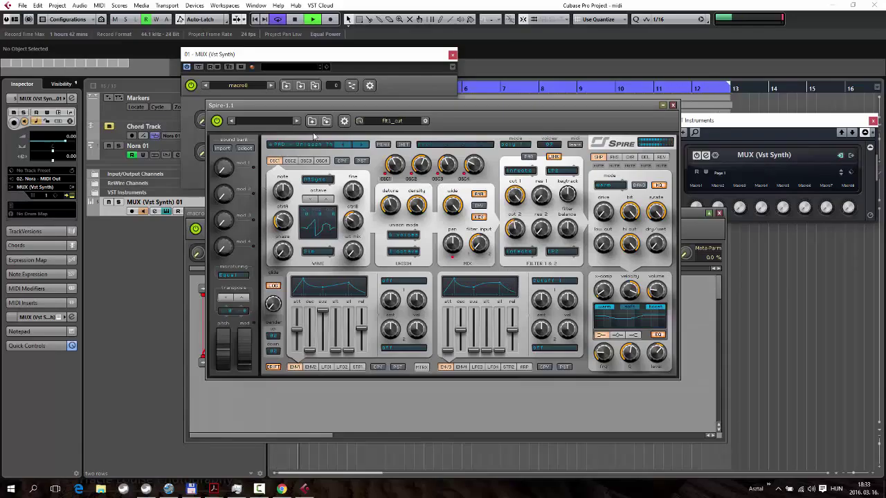
drag(408, 109, 229, 117)
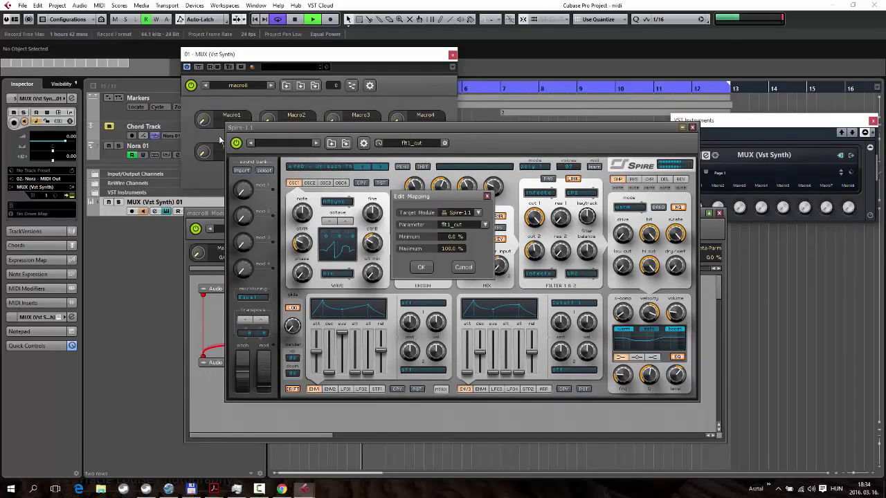
click(421, 267)
click(692, 127)
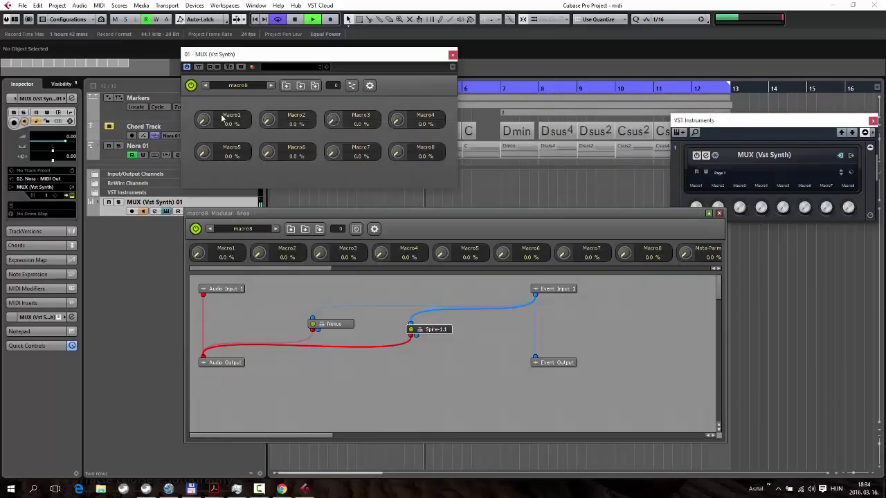
Step: Sweep Macro1 during playback to test both filter cutoffs, leave it at 27 %, and stop playback
drag(204, 122, 229, 124)
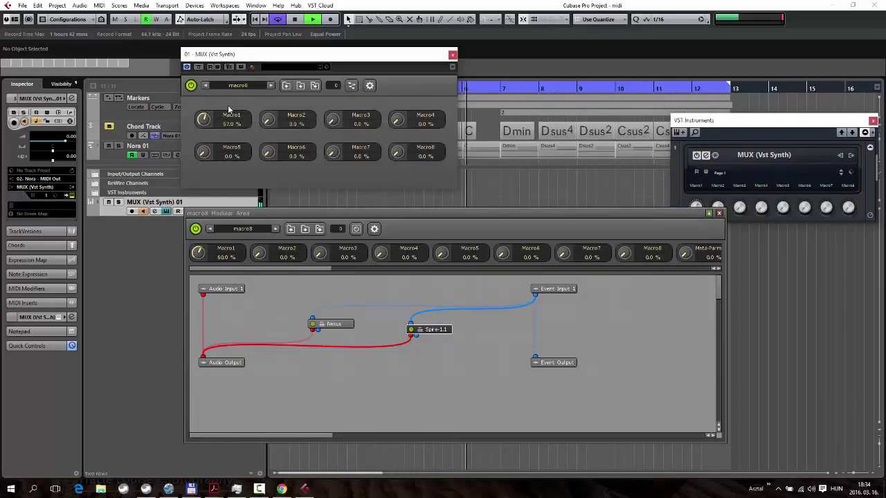
mouse_move(228, 135)
mouse_down()
mouse_move(233, 103)
mouse_move(236, 128)
mouse_up()
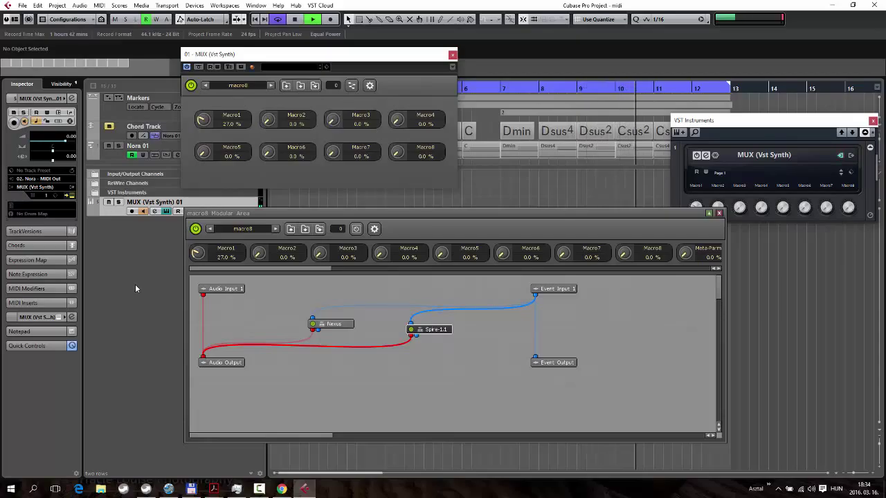
key(ctrl+w)
click(480, 268)
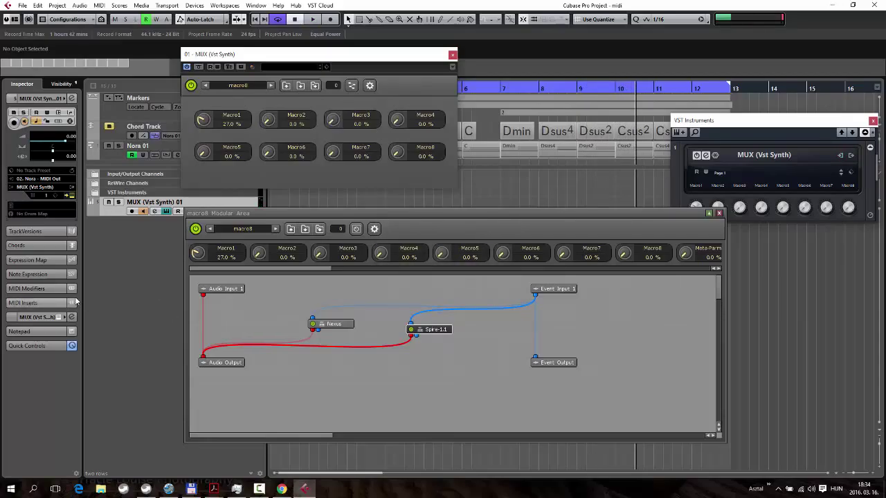
Step: Close the MUX editor and show the automation track for Macro1 under the MUX instrument track
click(166, 211)
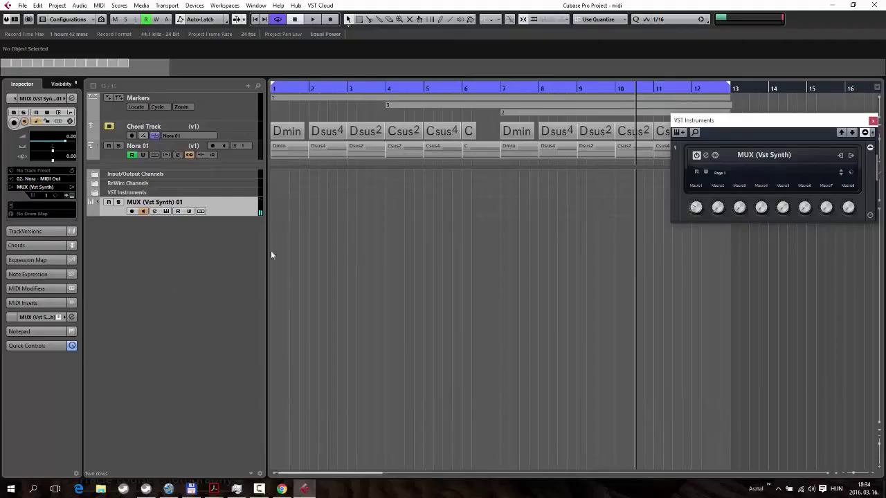
right_click(696, 208)
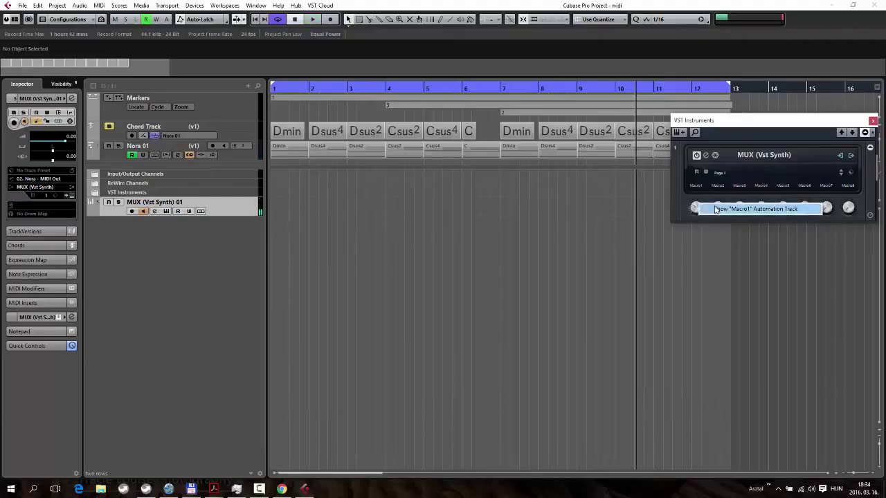
click(716, 209)
click(280, 229)
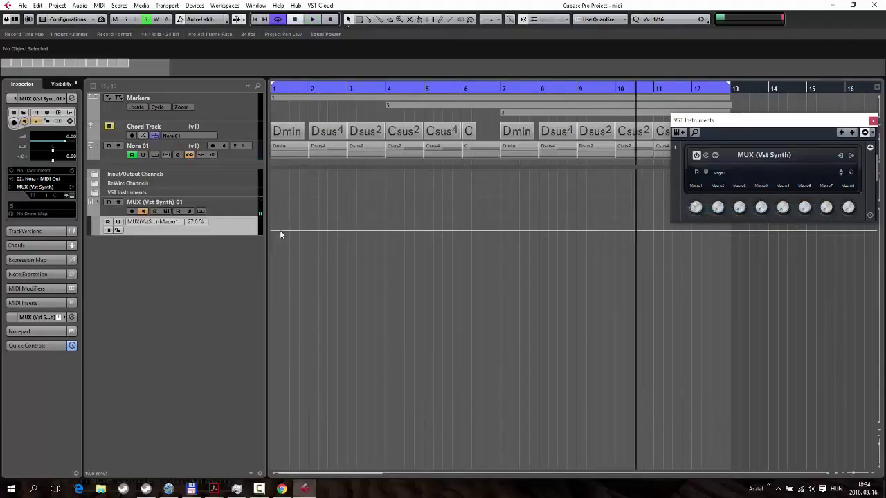
Step: Enable automation read and write for Macro1 and draw a rising line across its lane from bar 1 to just past bar 13
click(108, 222)
click(108, 222)
click(108, 221)
click(118, 222)
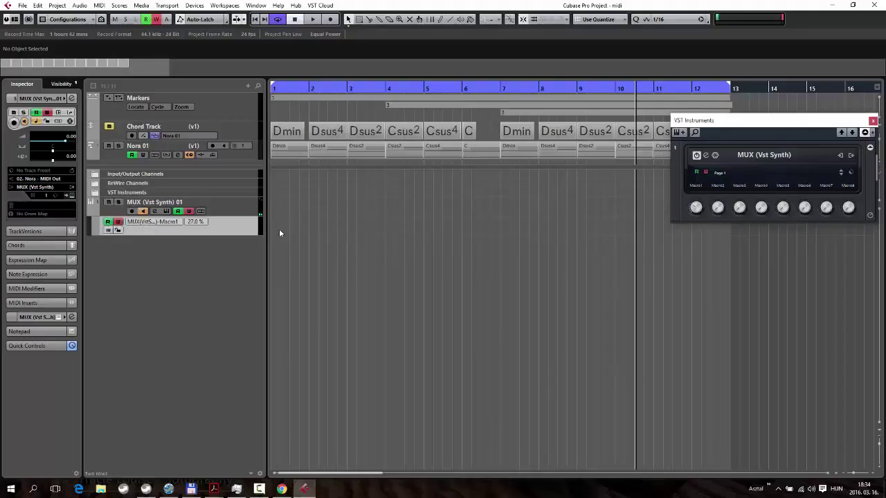
right_click(279, 233)
click(294, 267)
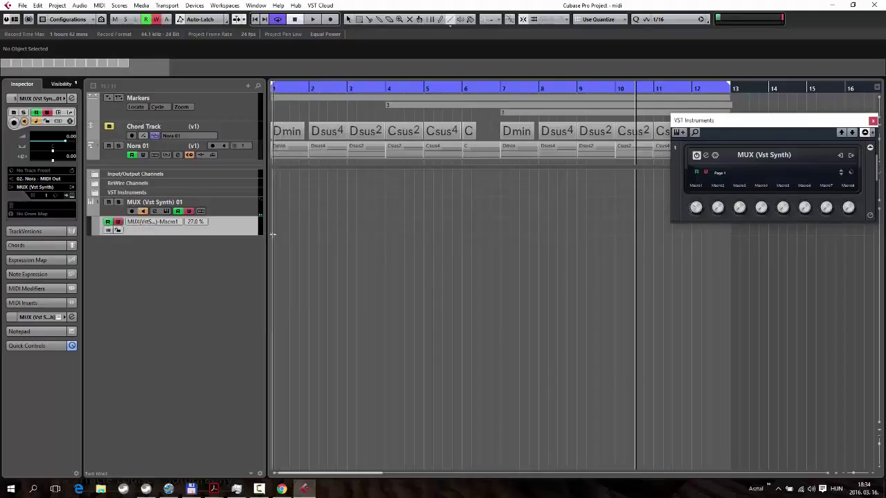
mouse_move(272, 234)
mouse_down()
mouse_move(633, 224)
mouse_move(747, 210)
mouse_move(738, 207)
mouse_up()
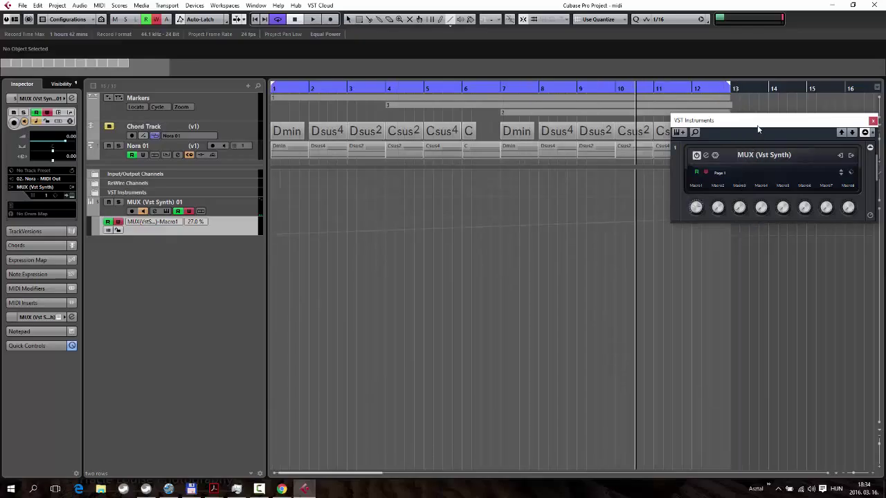
Step: Move the VST Instruments rack off the automation lane and shift the Macro1 line's end point to 13.1.1.0 with value 100
drag(758, 124, 749, 82)
key(1)
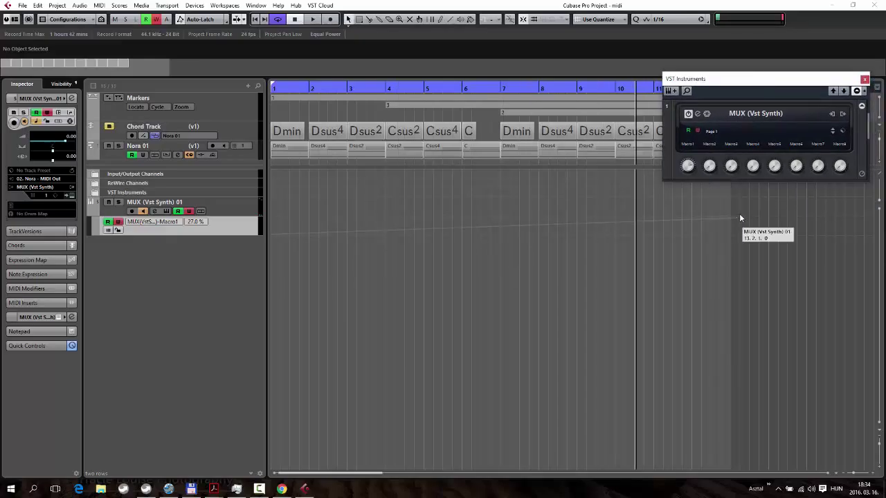
drag(736, 217, 731, 219)
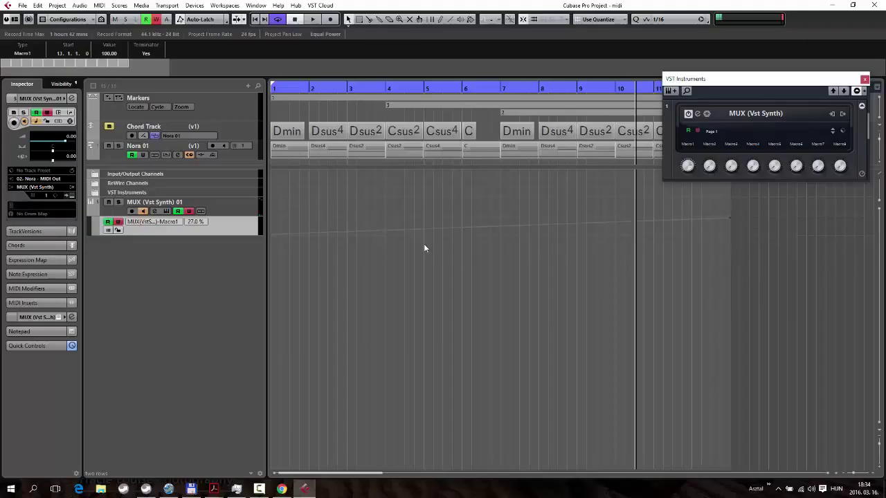
Step: Play the project from the first Dmin part to hear the Macro1 automation sweep
key(space)
key(space)
click(285, 150)
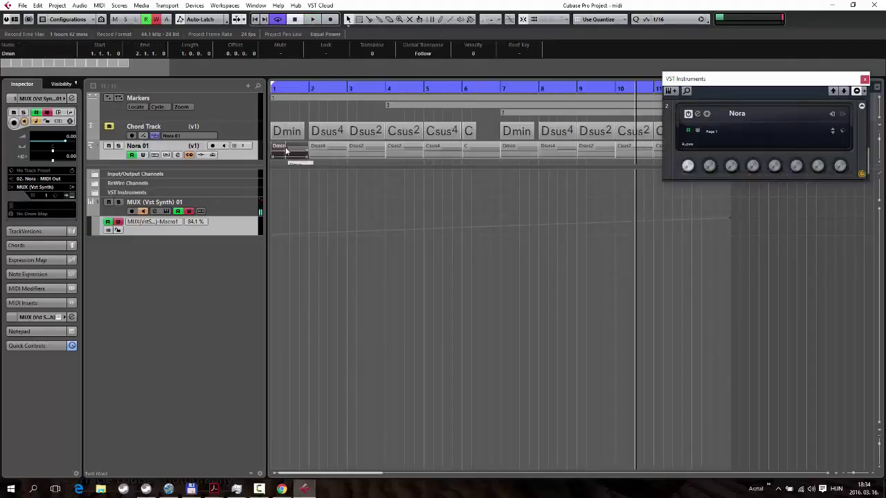
key(space)
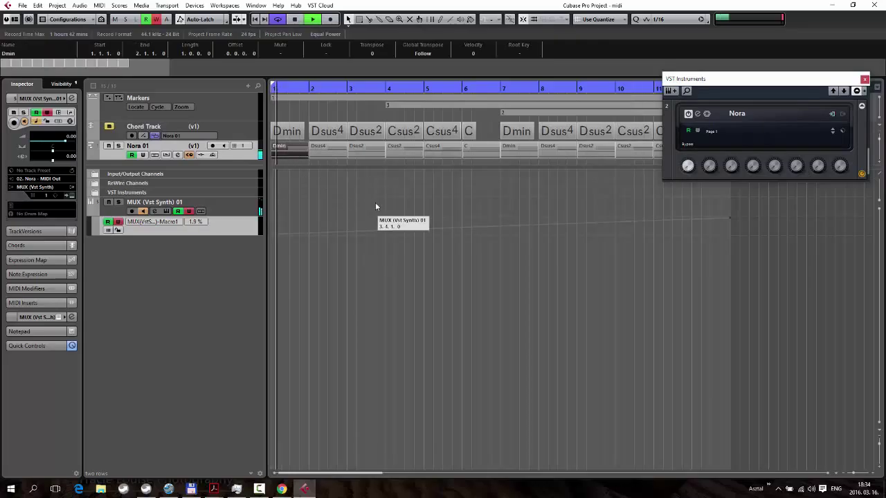
scroll(742, 134, up, 2)
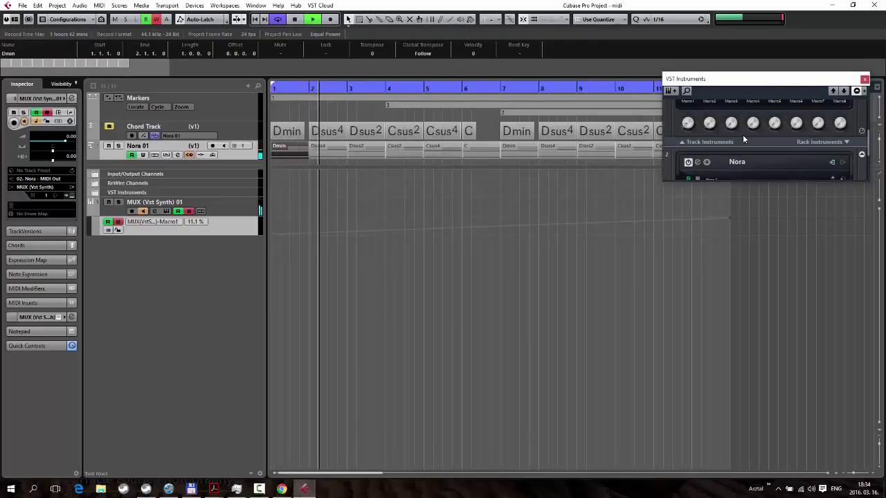
Step: Select the MUX track, turn off its automation writing, and open the MUX editor together with its modular area
click(162, 206)
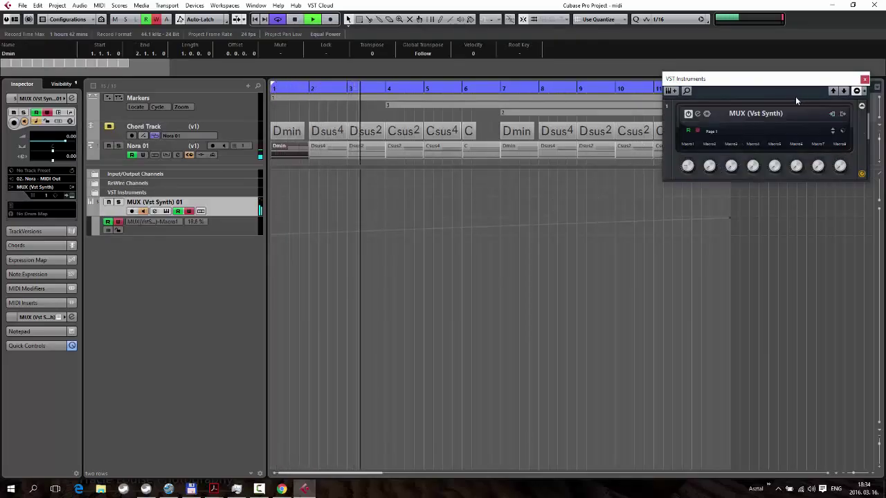
click(697, 114)
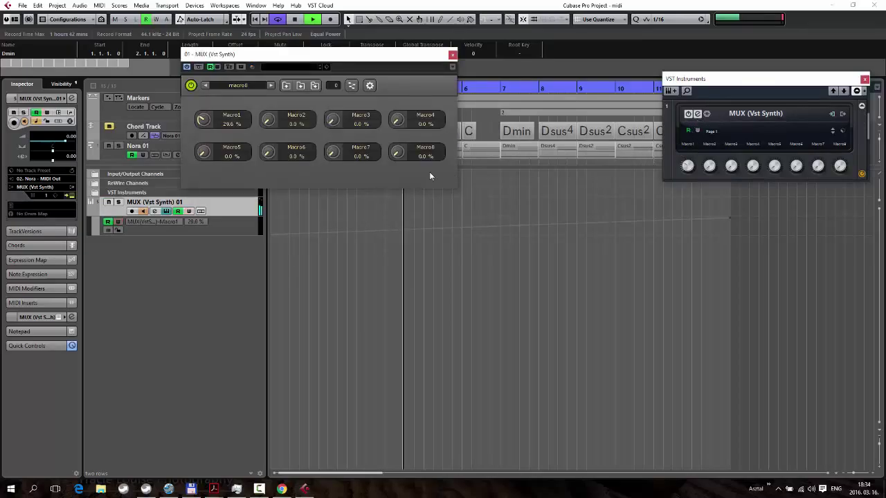
click(352, 85)
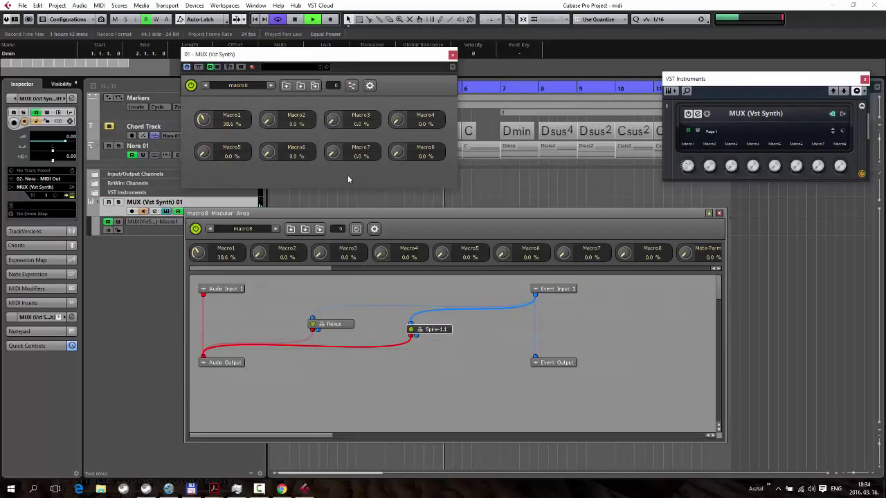
Step: Place the Nexus and Spire-1.1 modules on the MUX front panel below the macro knobs, and close the modular area
drag(330, 326, 255, 174)
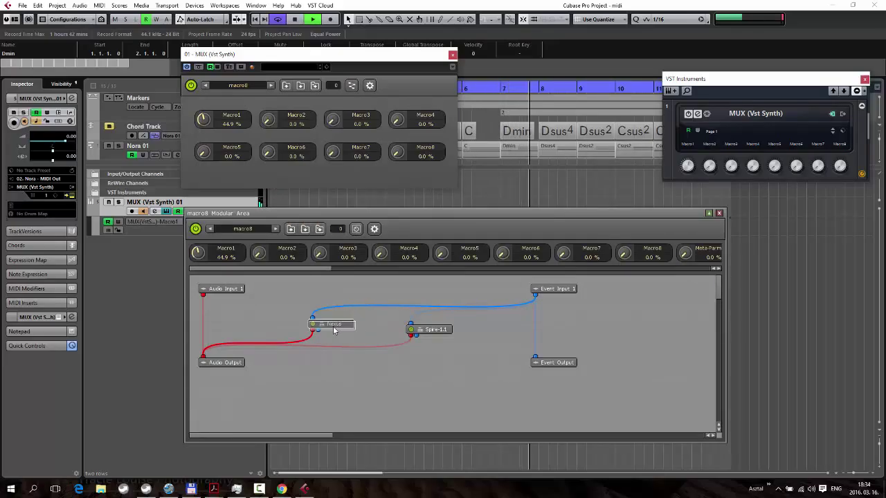
right_click(292, 194)
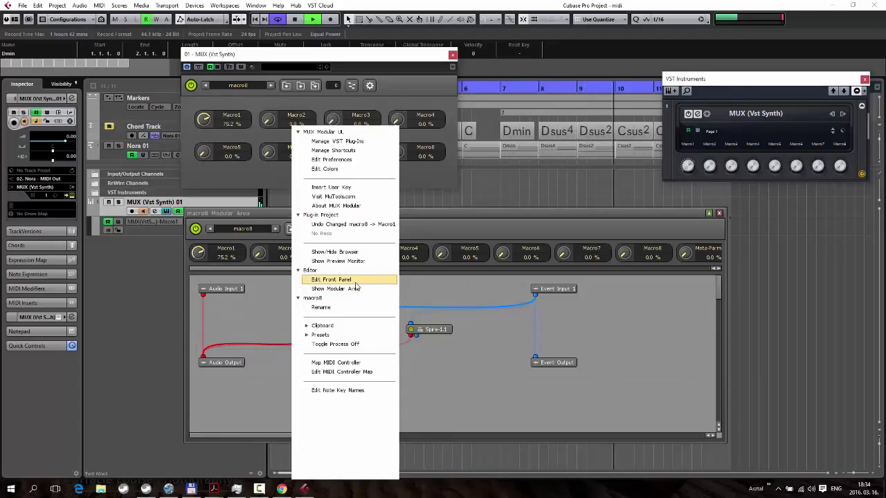
key(Escape)
drag(335, 327, 251, 180)
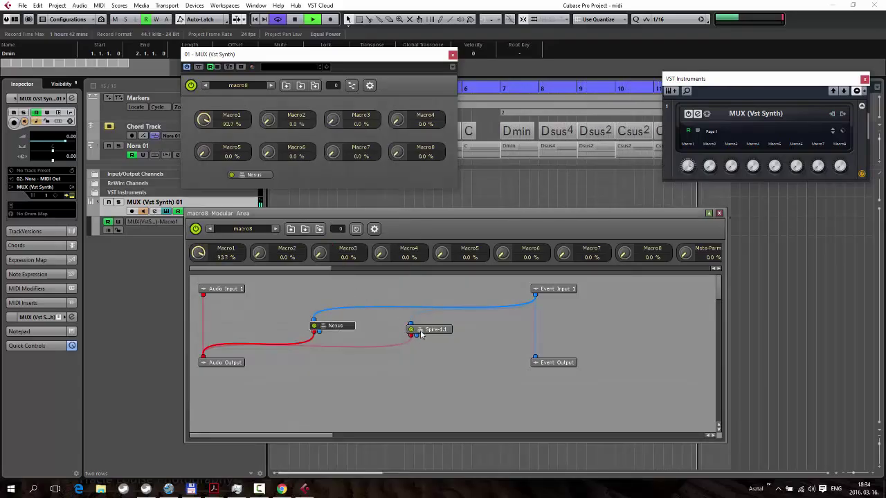
drag(420, 334, 304, 180)
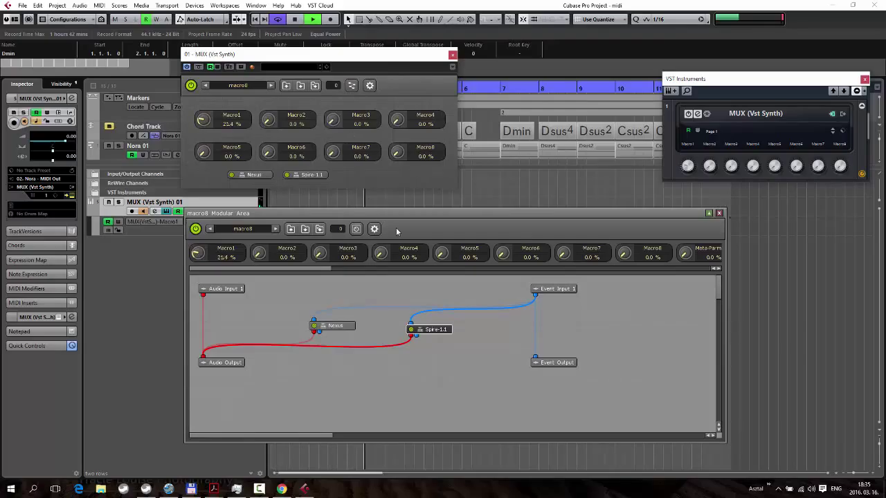
double_click(414, 213)
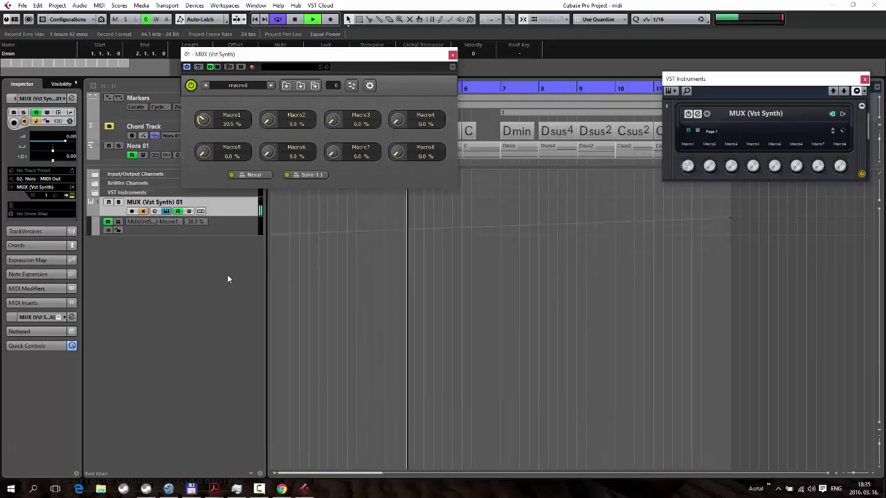
Step: Toggle off front panel editing, open Nexus from its front panel module, and play a short passage to check it
key(space)
right_click(357, 172)
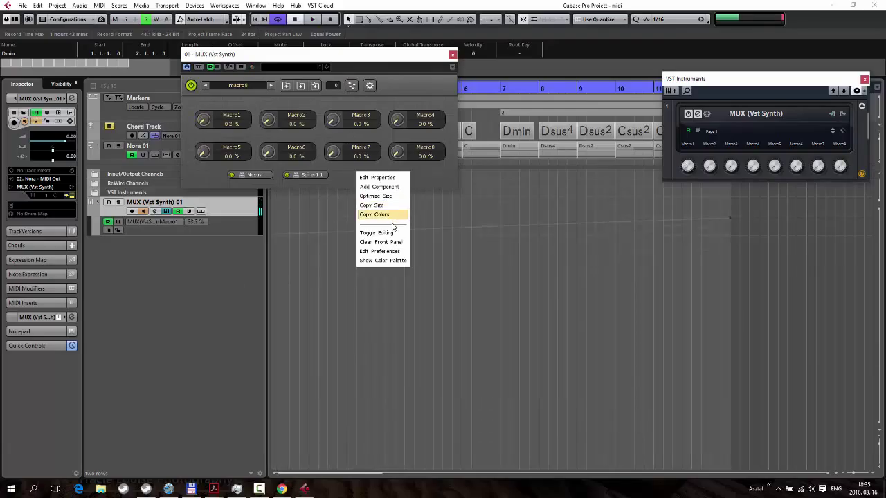
click(386, 233)
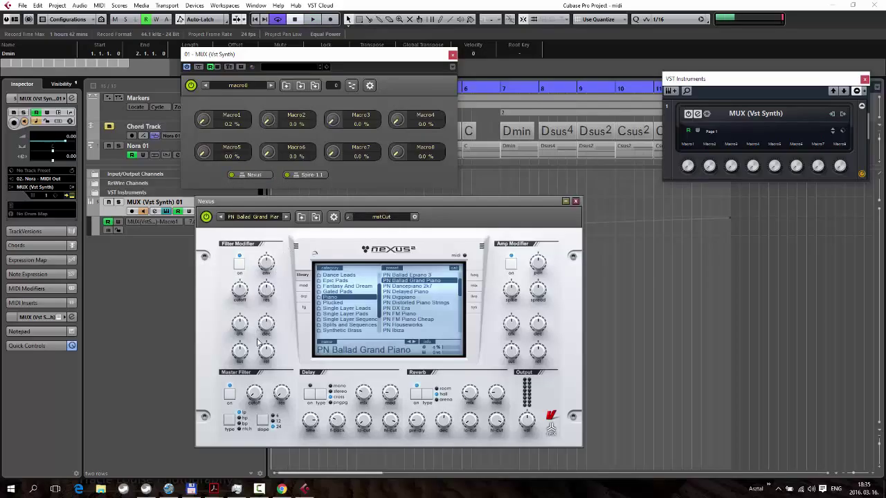
key(space)
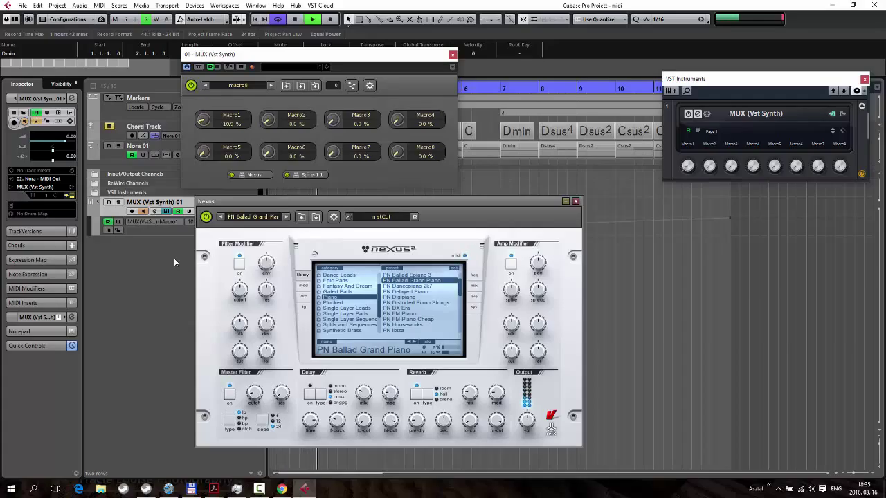
key(space)
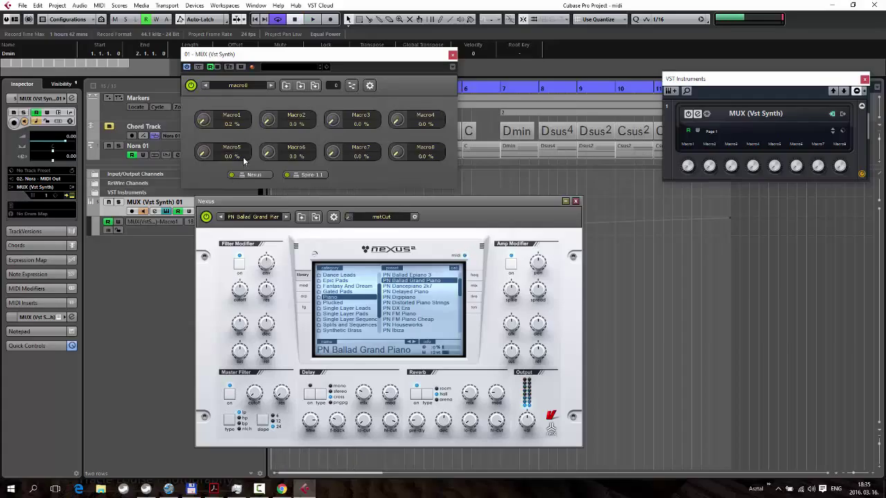
Step: Set the minimum of Macro1's mapping to Nexus mstCut to 52 % in the parameter map
right_click(230, 125)
click(239, 168)
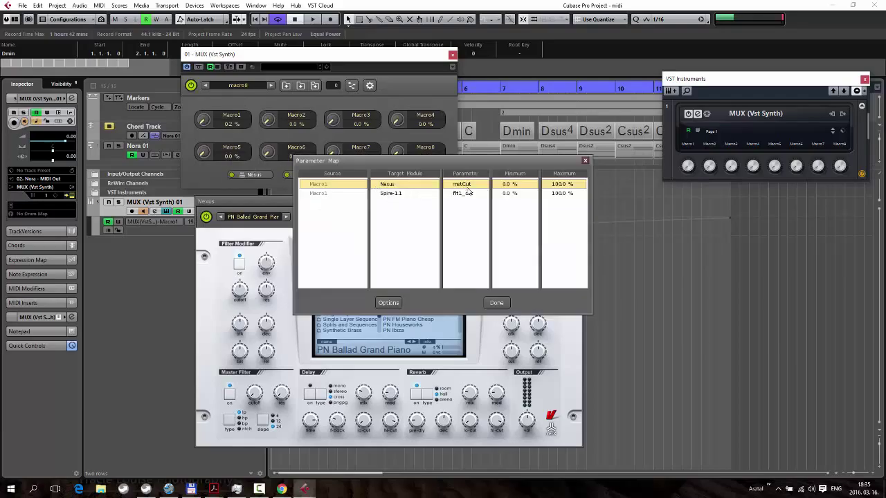
double_click(522, 185)
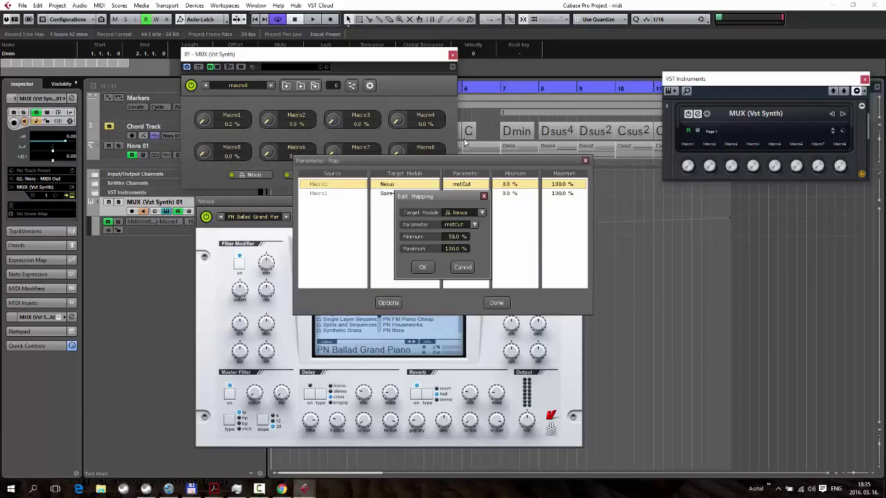
click(457, 268)
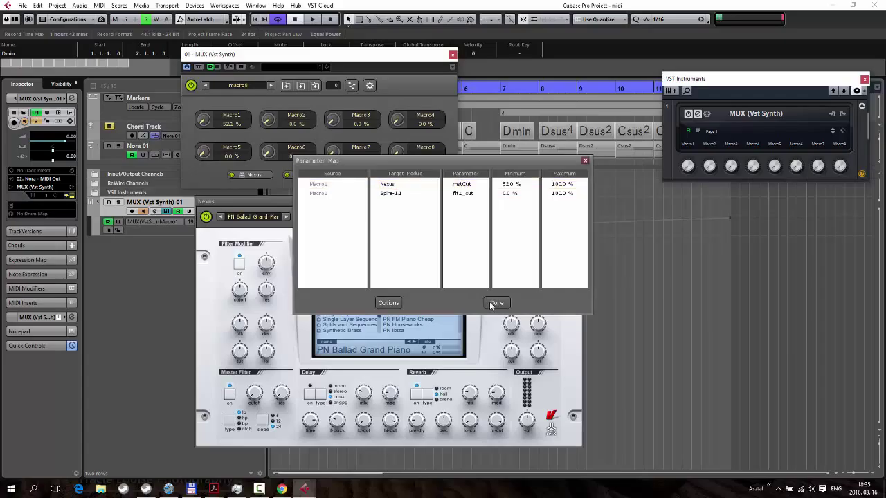
click(493, 305)
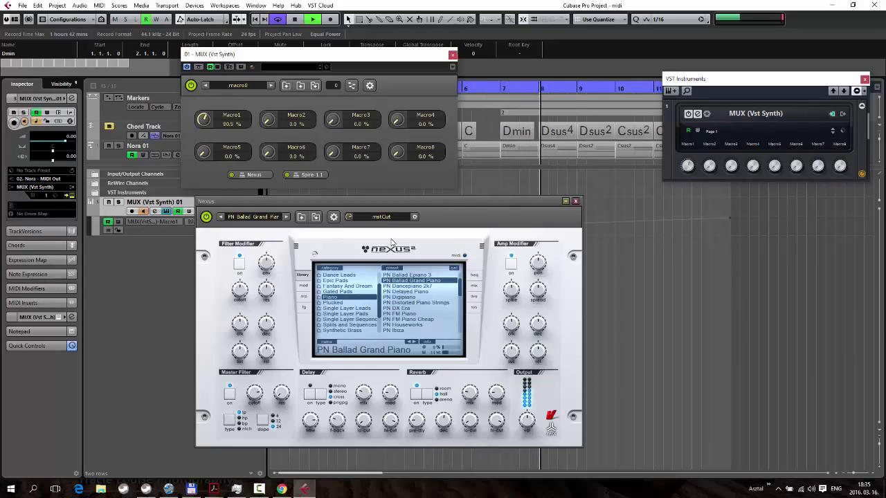
Step: Close Nexus, reopen the MUX editor, and check the Spire and Nexus windows from the front panel modules during playback
click(576, 202)
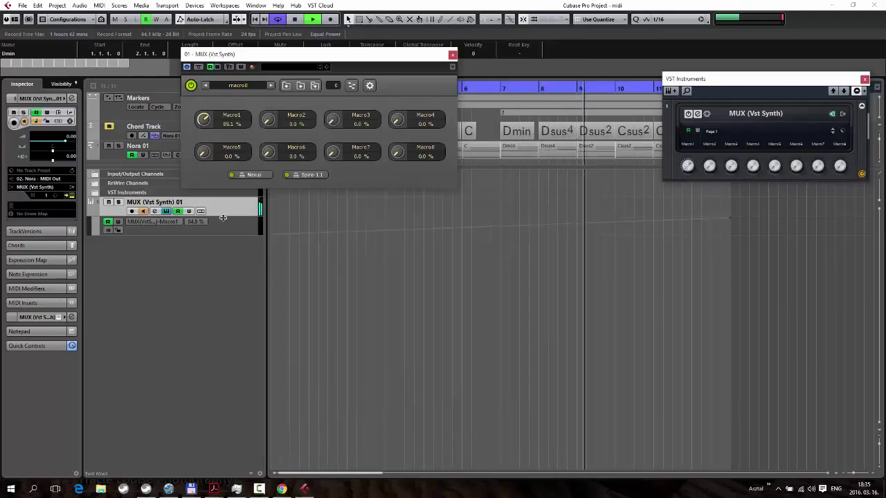
key(Escape)
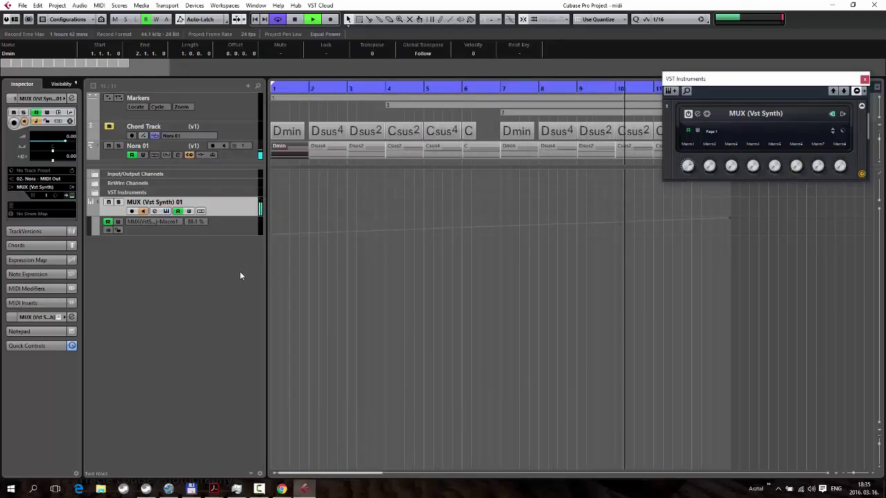
key(e)
click(311, 174)
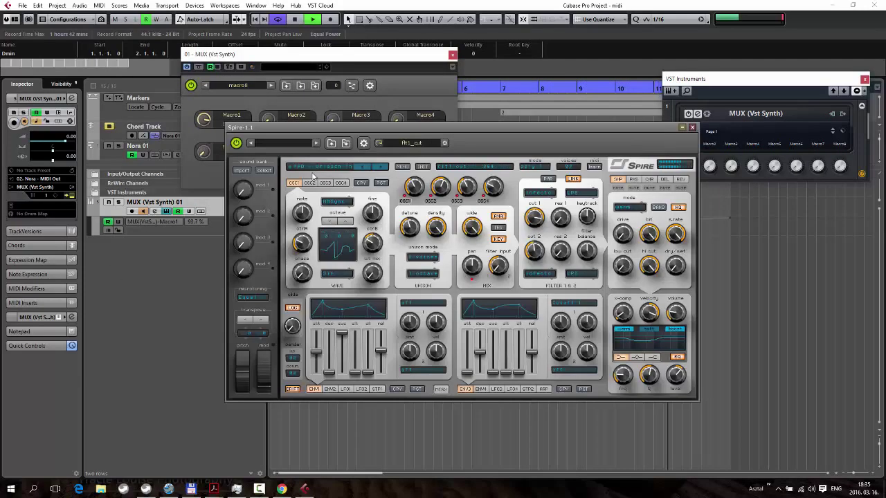
key(Escape)
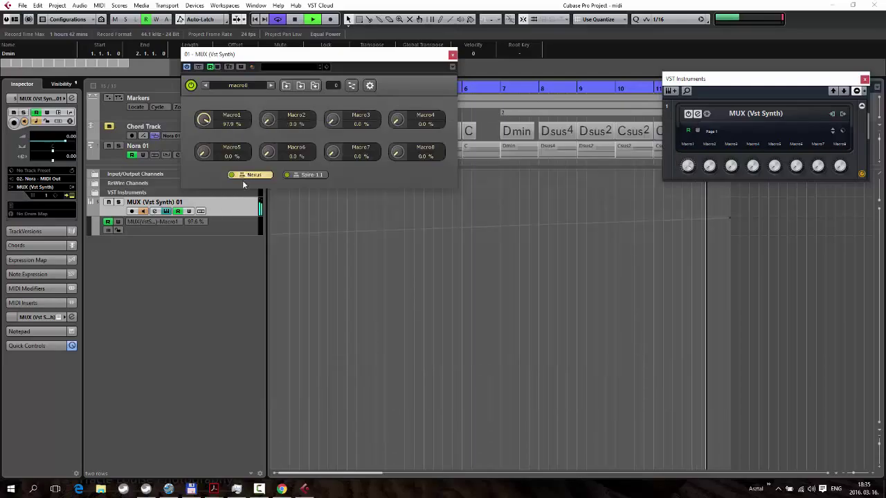
click(242, 178)
key(Escape)
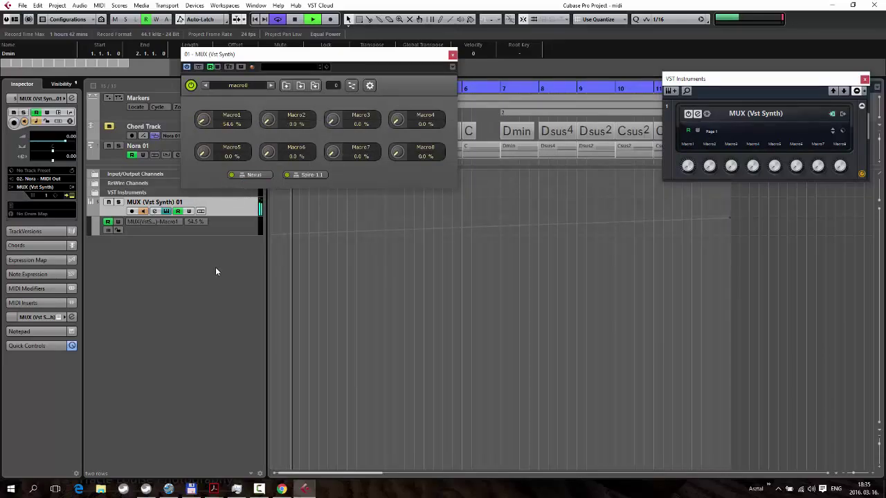
Step: Stop playback and close the MUX editor
key(Return)
key(Return)
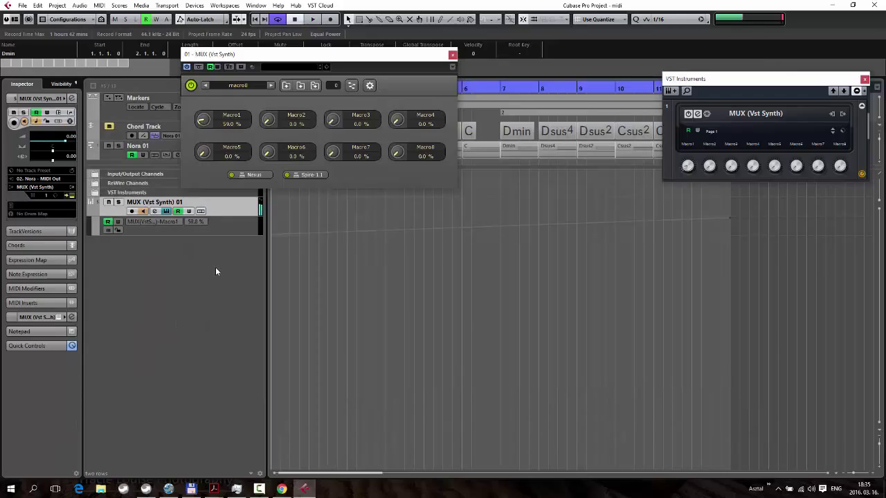
key(ctrl+w)
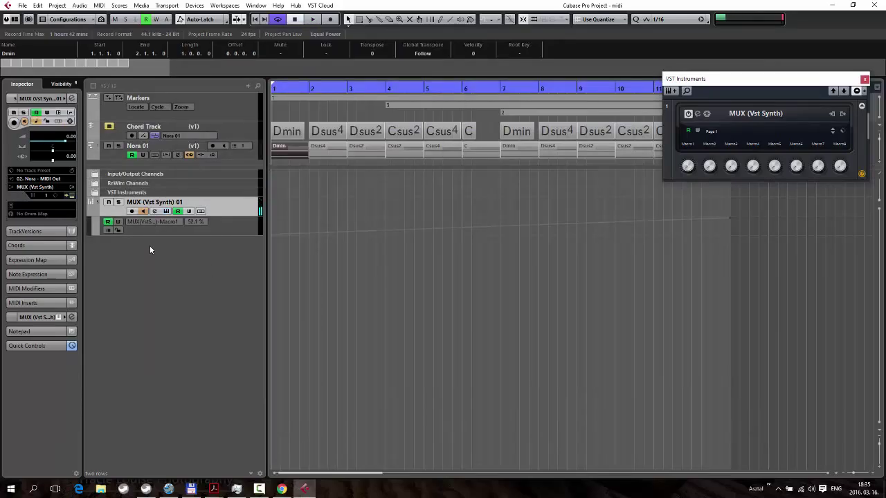